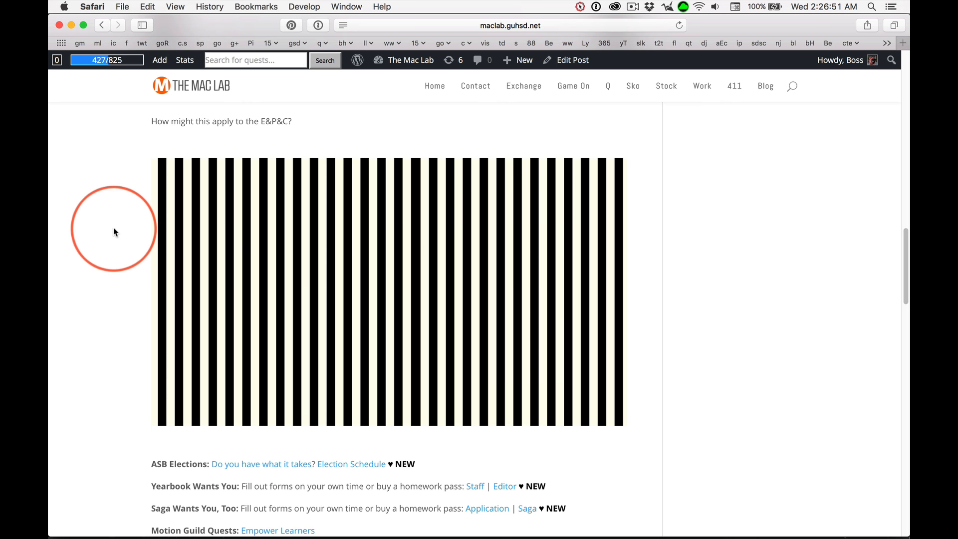
Look over the 8 bit art image results and the web page in Safari, ending in Illustrator's new document settings.
key(super+grave)
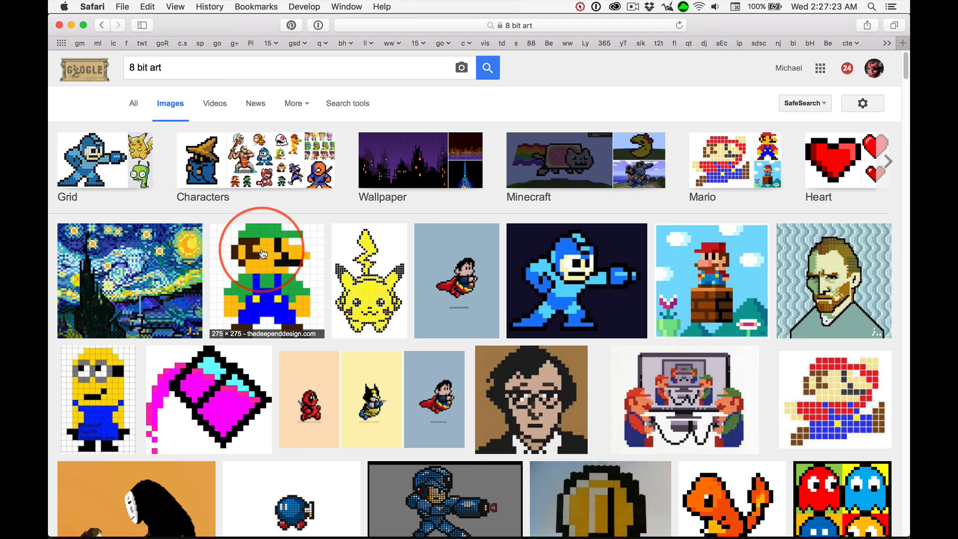
key(super+Tab)
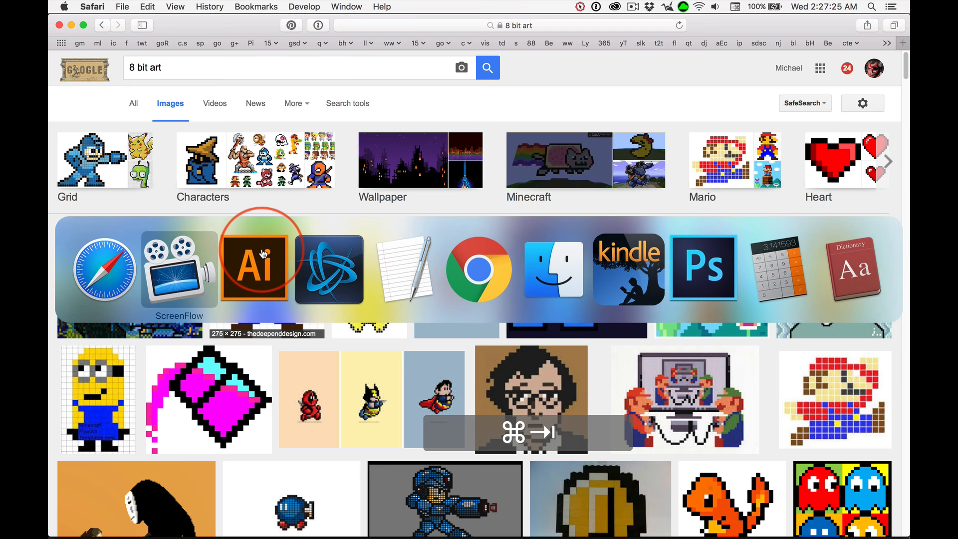
key(super+Tab)
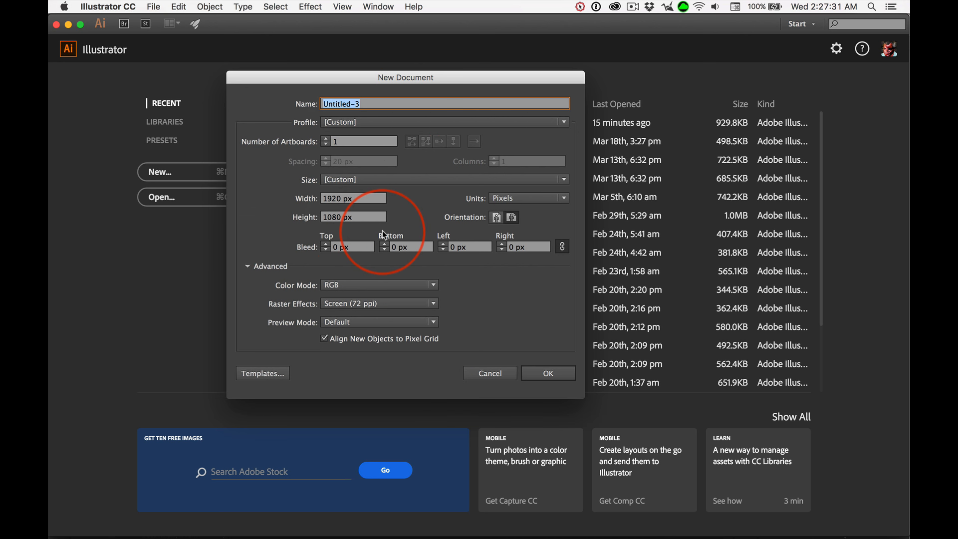
key(super+Tab)
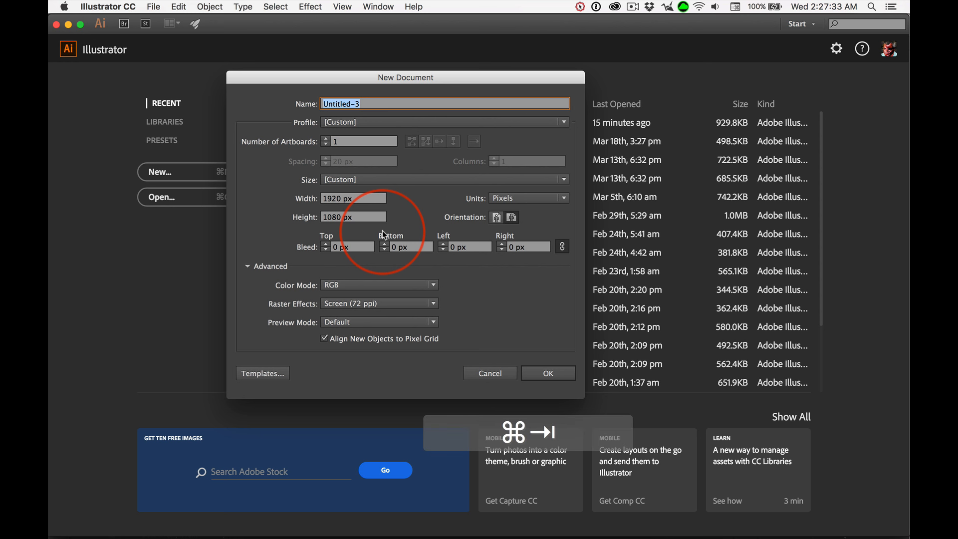
key(super+grave)
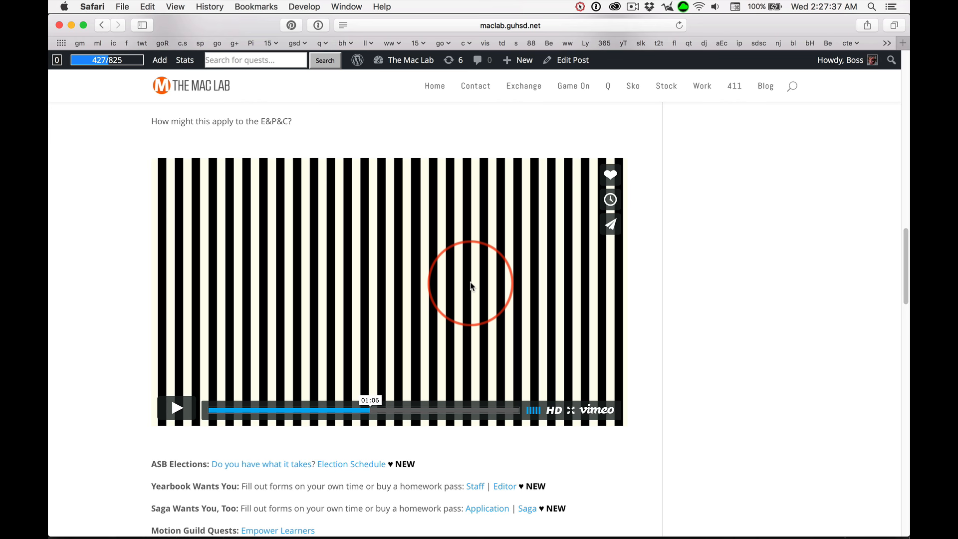
key(super+Tab)
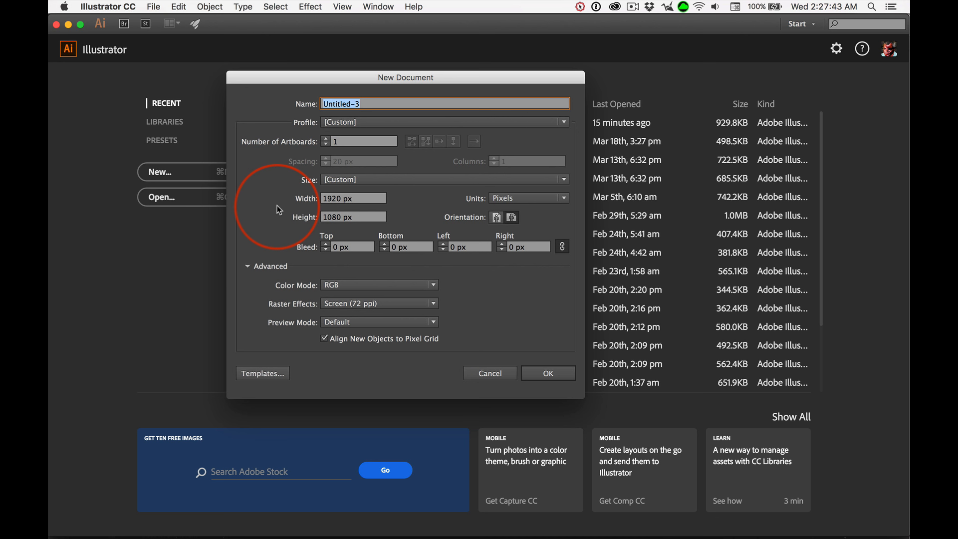
Create a new document 256 px wide and 256 px high.
double_click(333, 198)
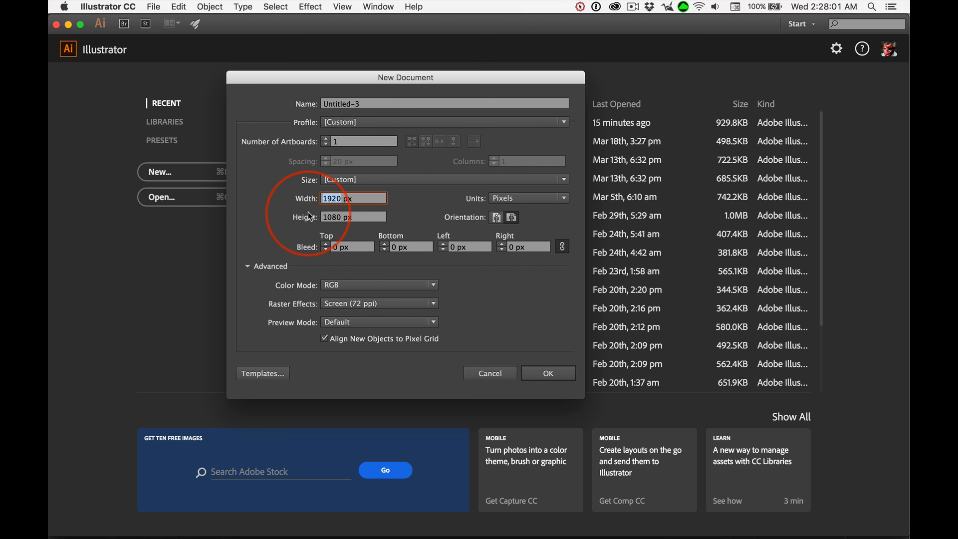
text(2)
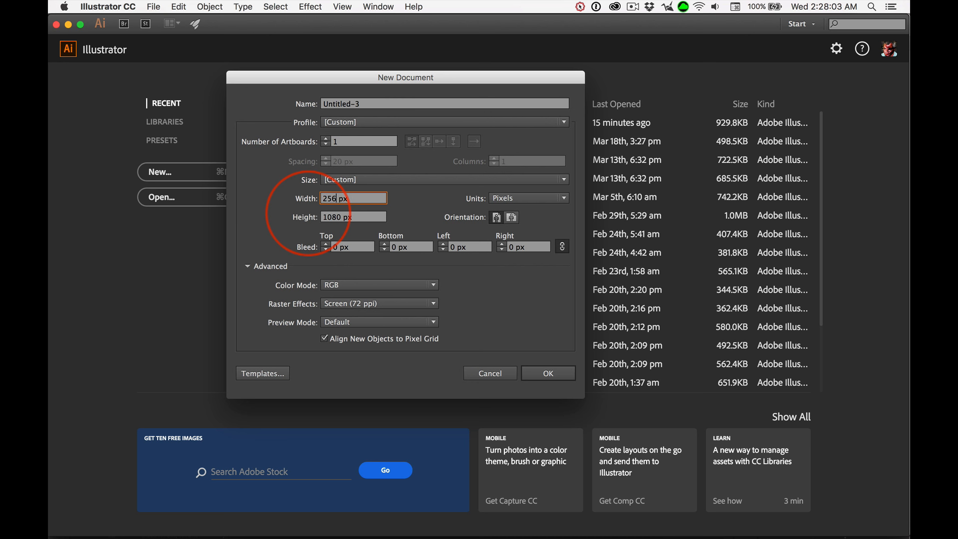
text(56)
key(Tab)
text(256)
key(Tab)
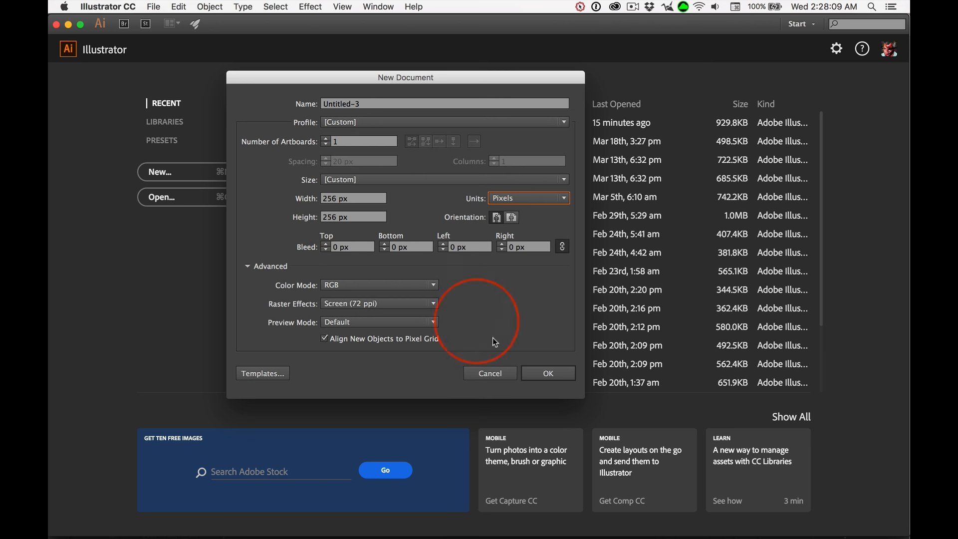
click(543, 374)
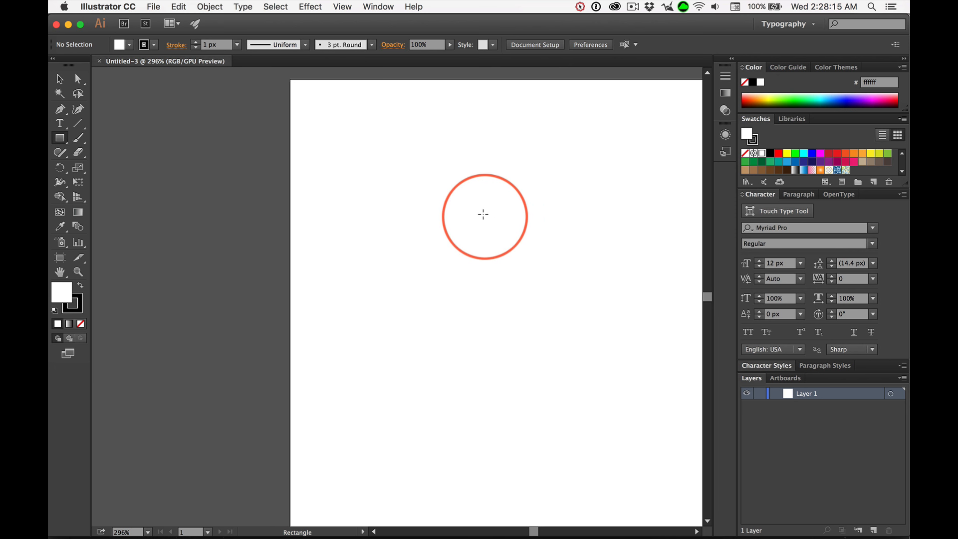
Change to full-screen mode and set the drawing colors to a black fill with no stroke.
key(f)
key(space)
drag(475, 209, 404, 205)
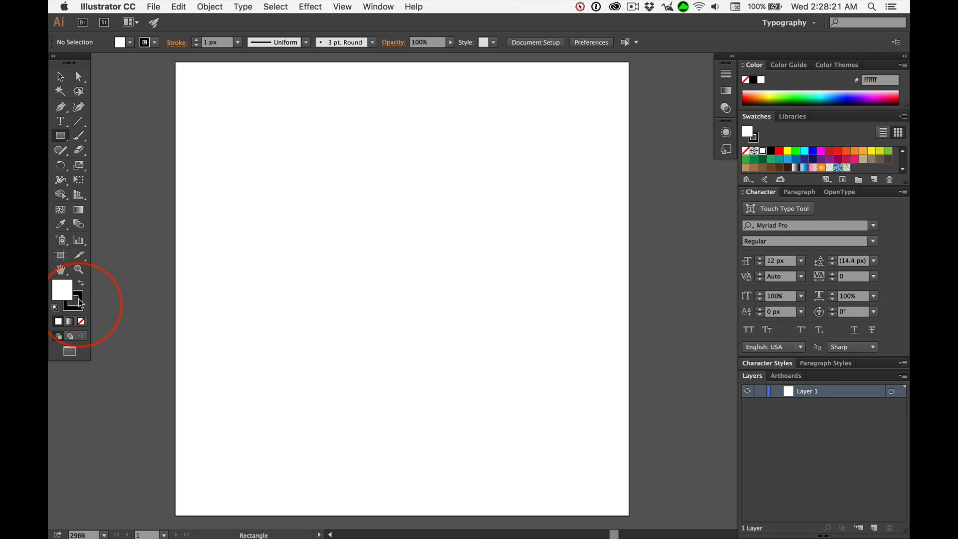
click(80, 283)
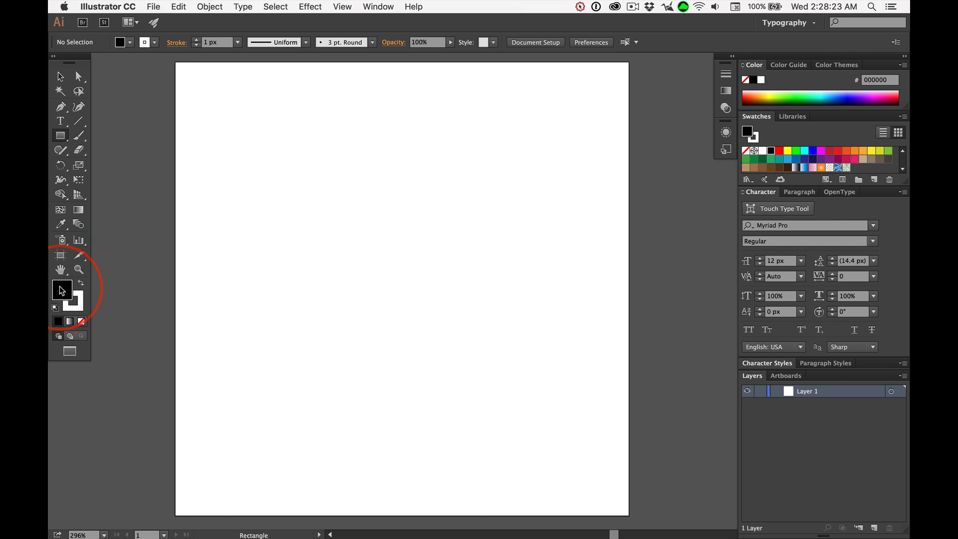
click(76, 302)
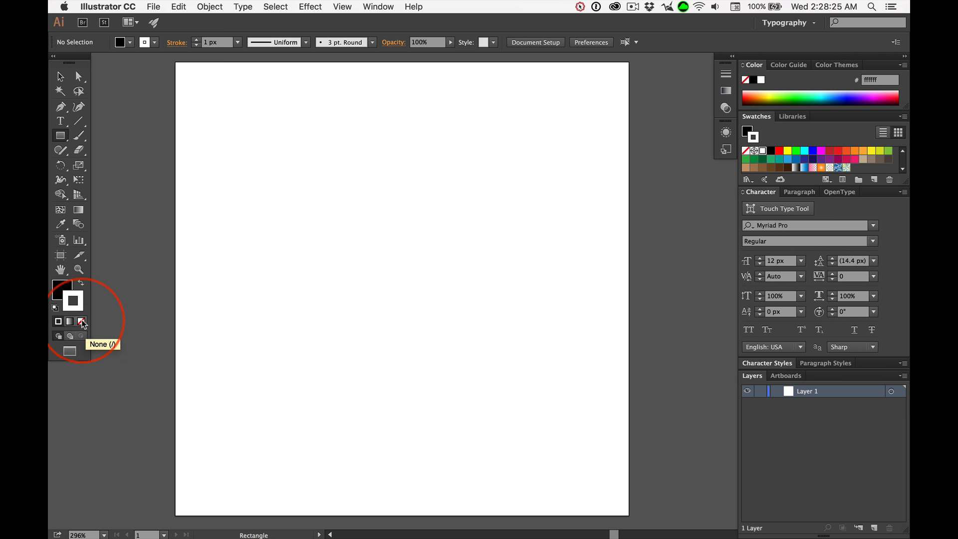
click(83, 324)
click(62, 289)
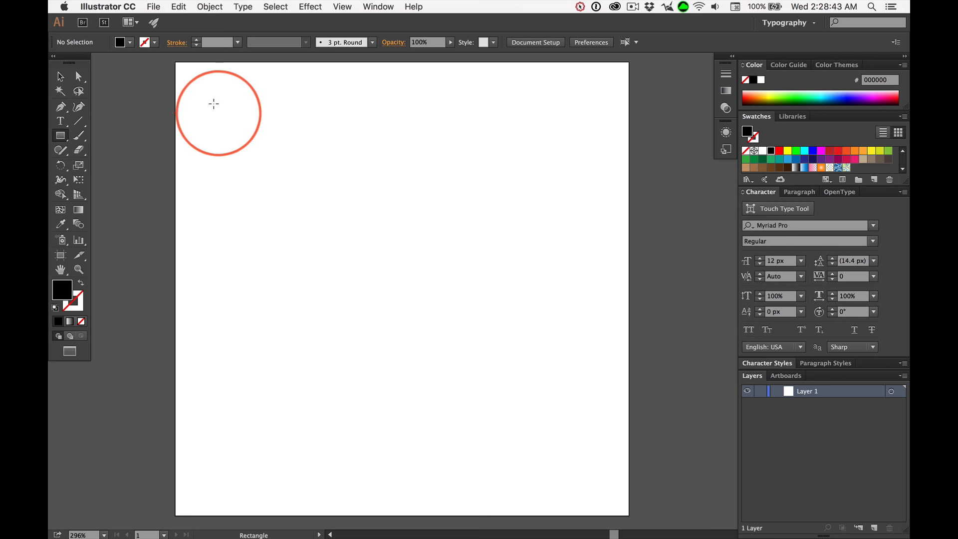
Create an 8 px by 8 px rectangle near the artboard's upper-left corner.
click(187, 86)
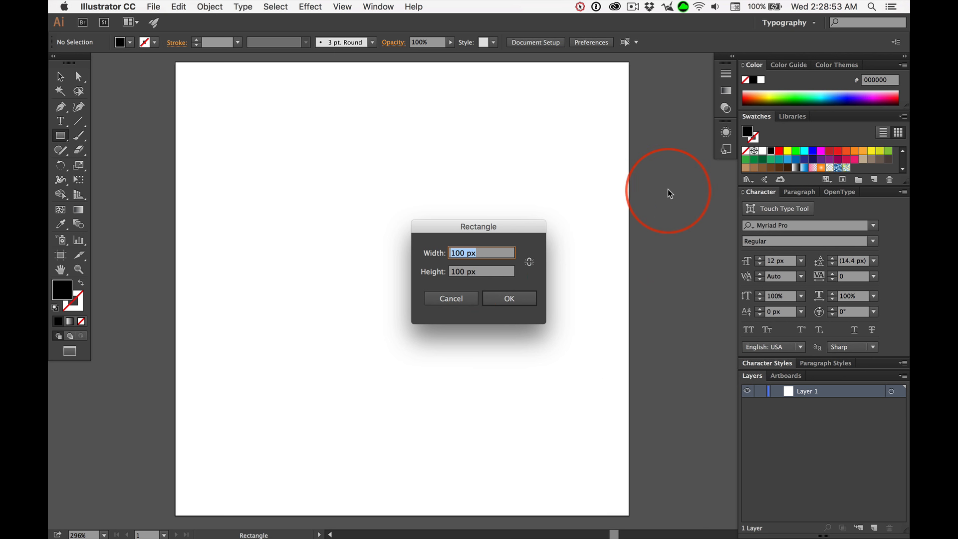
text(8)
key(Tab)
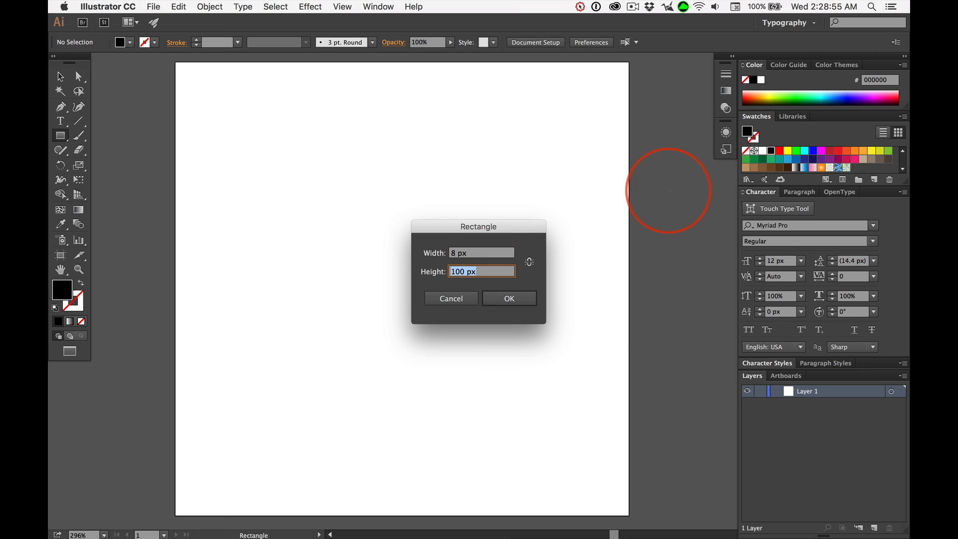
text(8)
key(Tab)
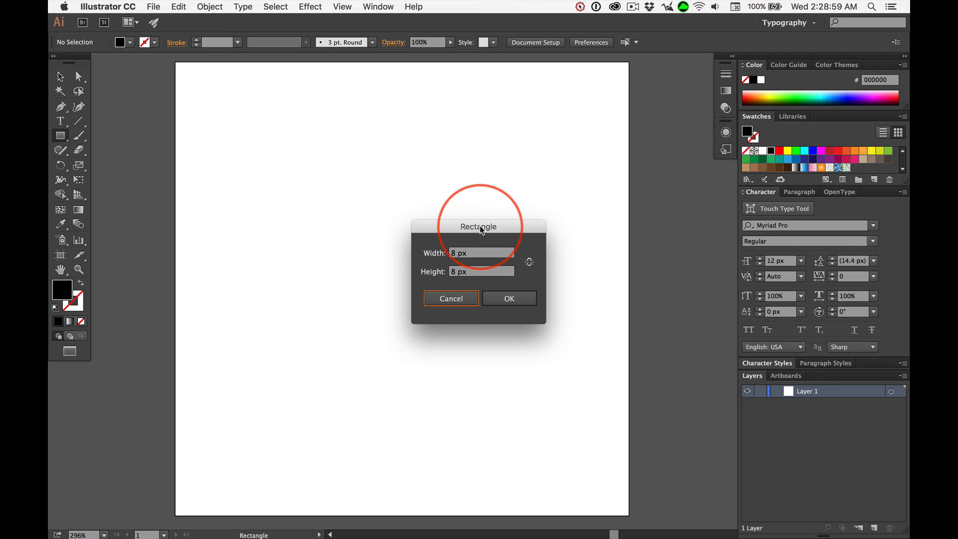
click(512, 299)
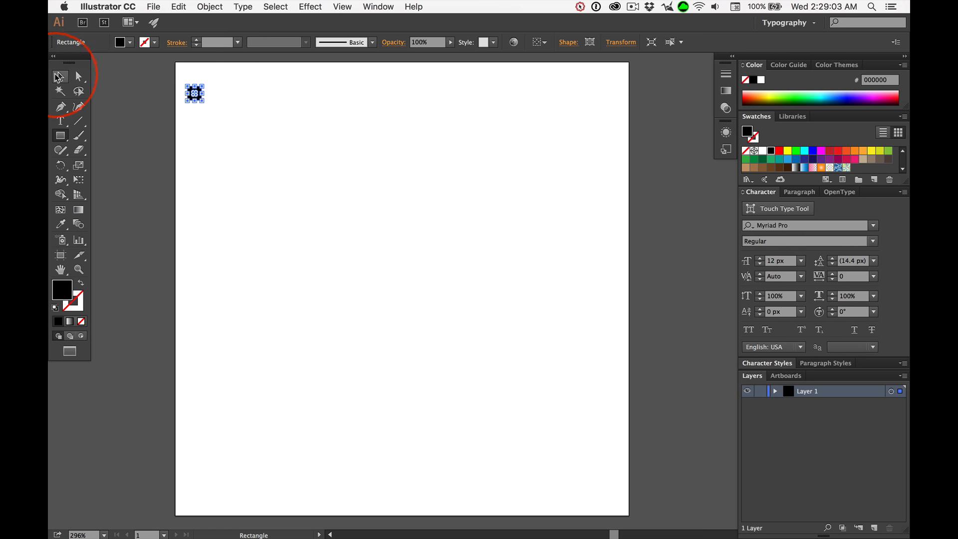
Move the black square so it sits exactly in the artboard's upper-left corner.
click(60, 76)
key(super+space)
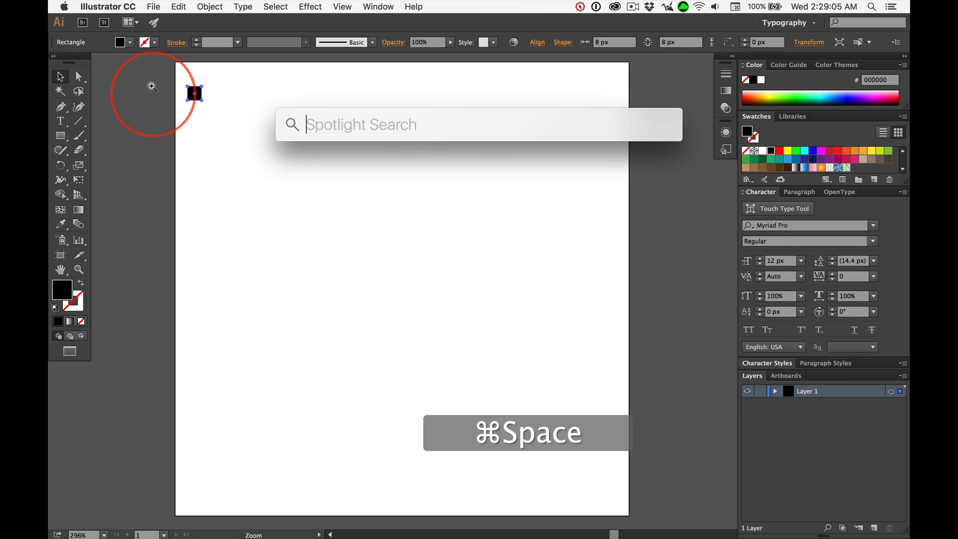
drag(145, 64, 429, 271)
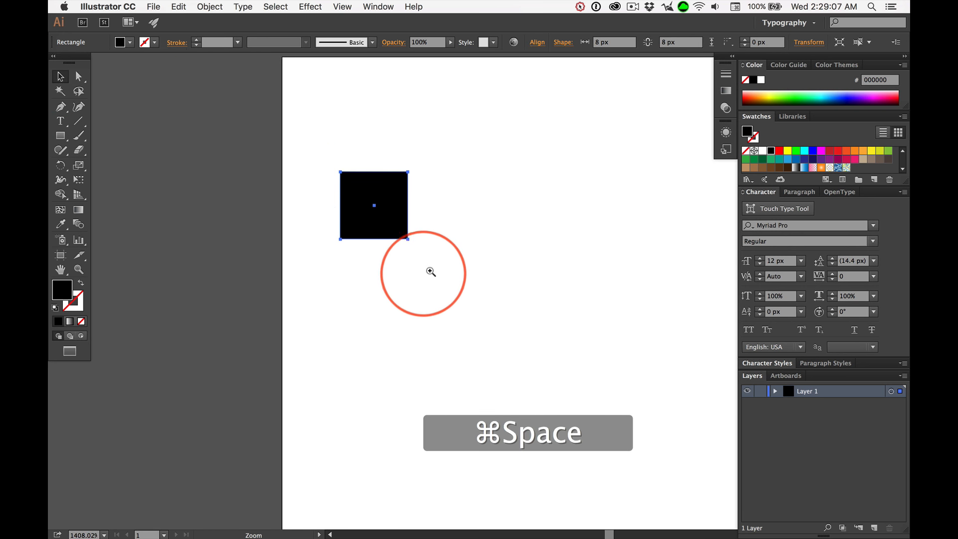
key(space)
drag(402, 99, 395, 152)
drag(357, 251, 315, 130)
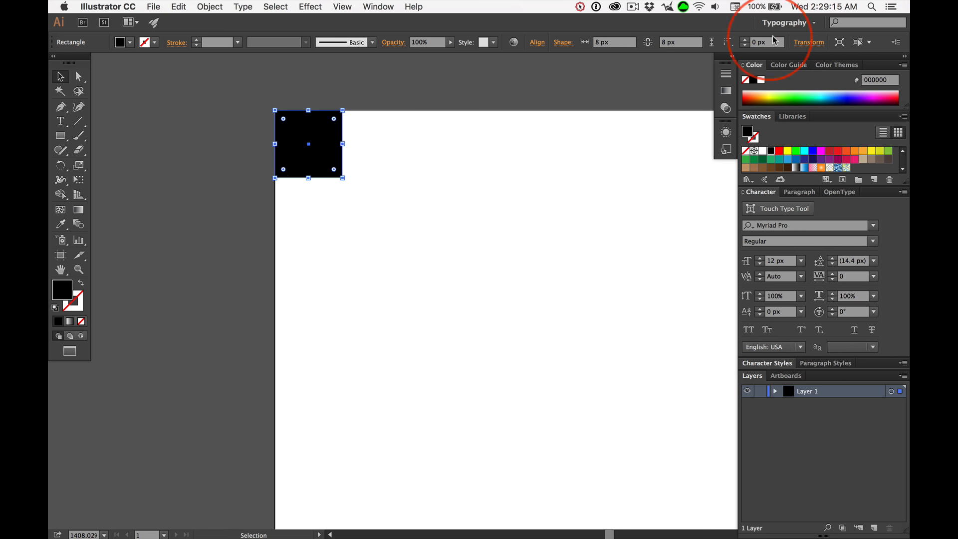
Check the square's X and Y coordinates from its lower-right, center and upper-left reference points.
click(813, 44)
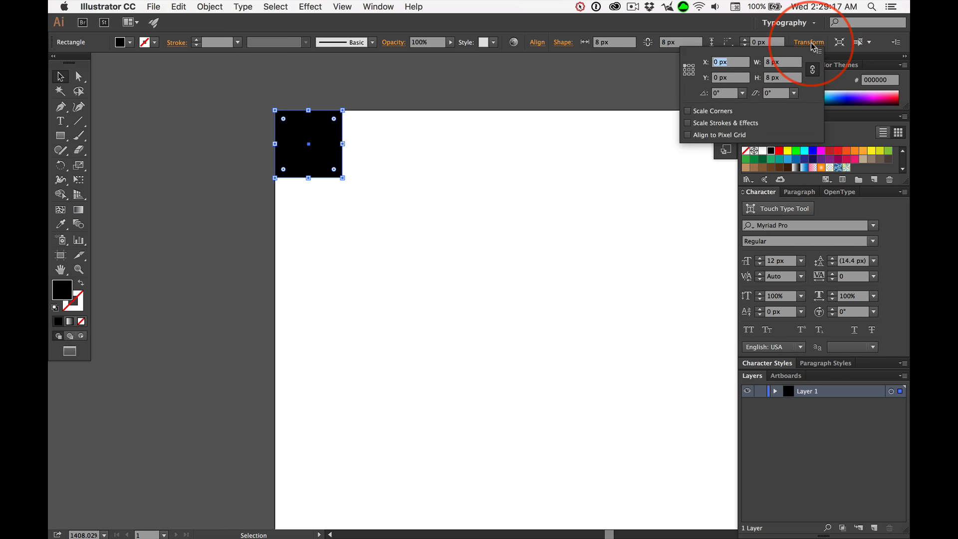
click(694, 75)
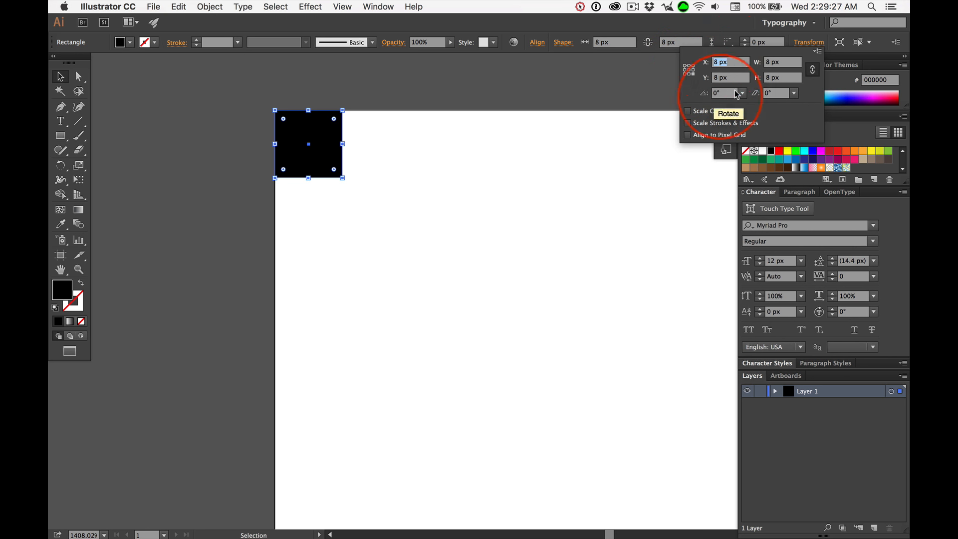
click(689, 71)
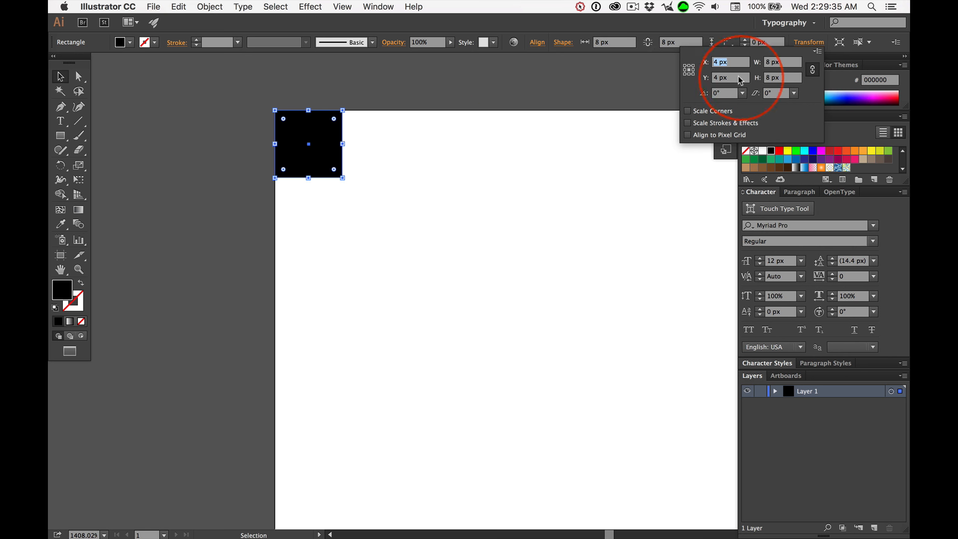
click(685, 66)
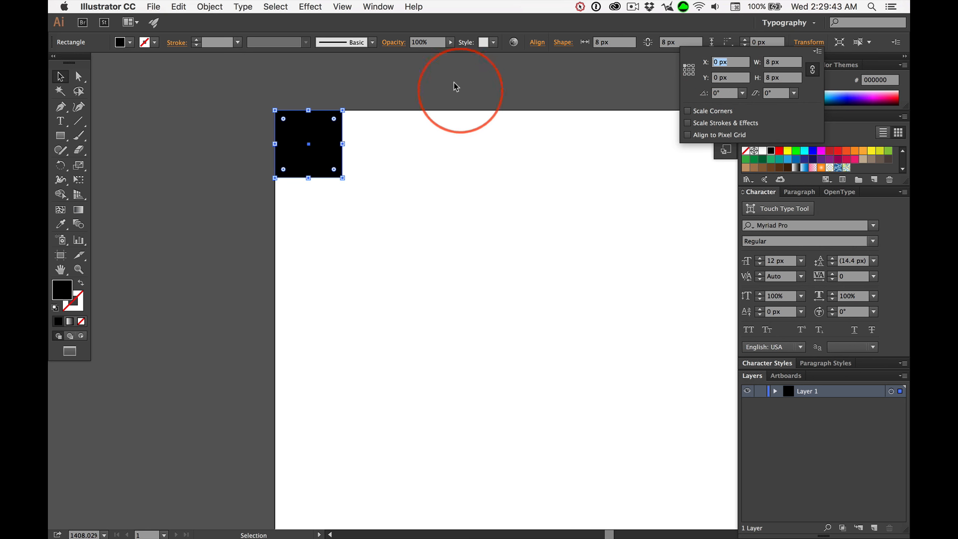
click(489, 82)
Copy the black square with the Move command, offset 8 px horizontally and 0 px vertically.
key(super)
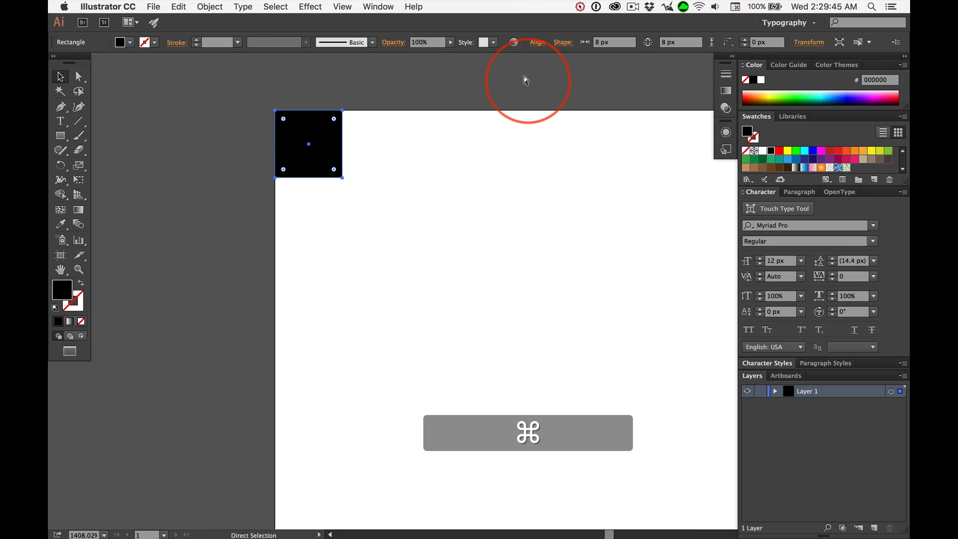
key(super+0)
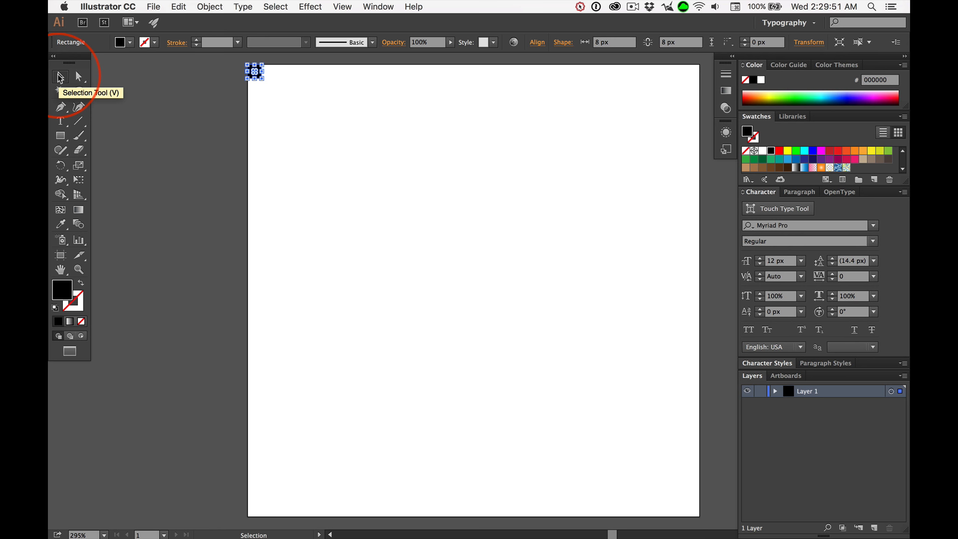
double_click(59, 76)
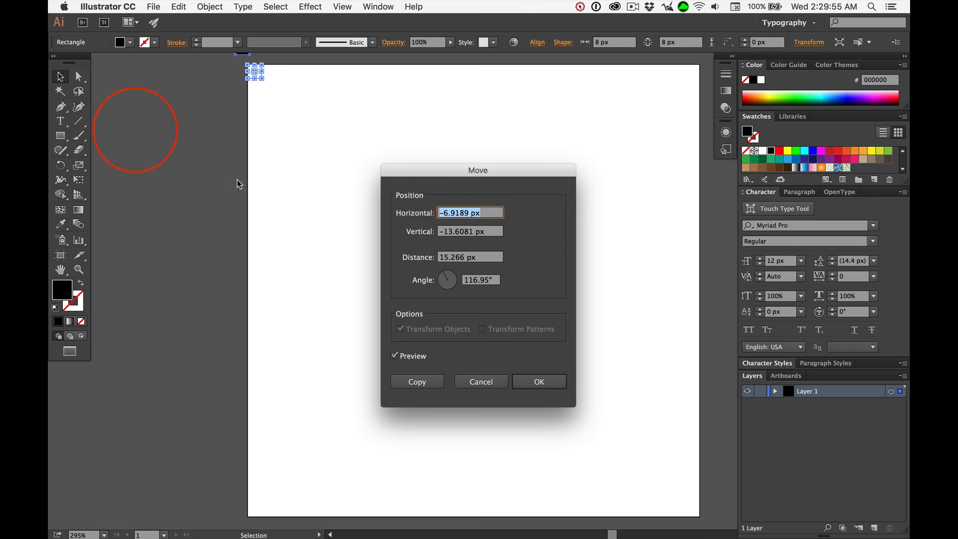
drag(467, 171, 270, 177)
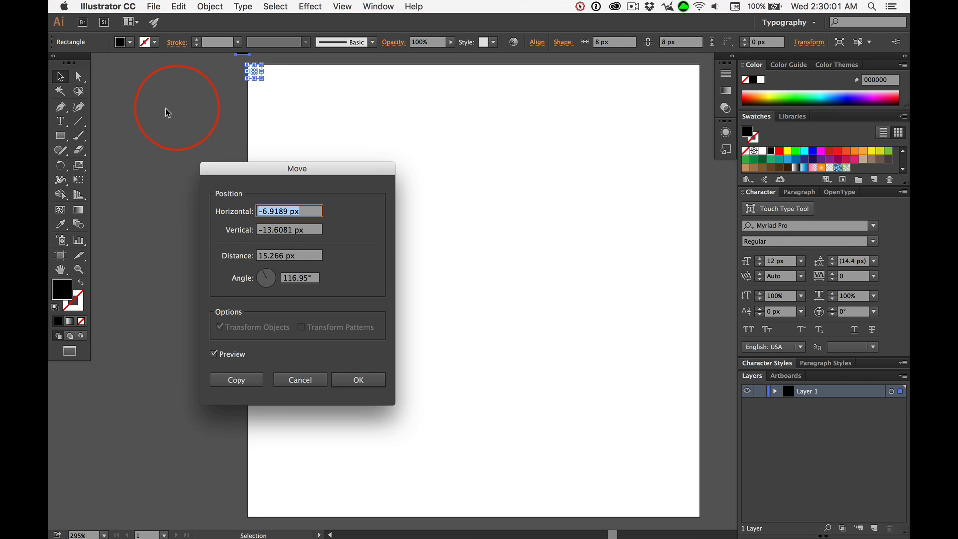
click(215, 355)
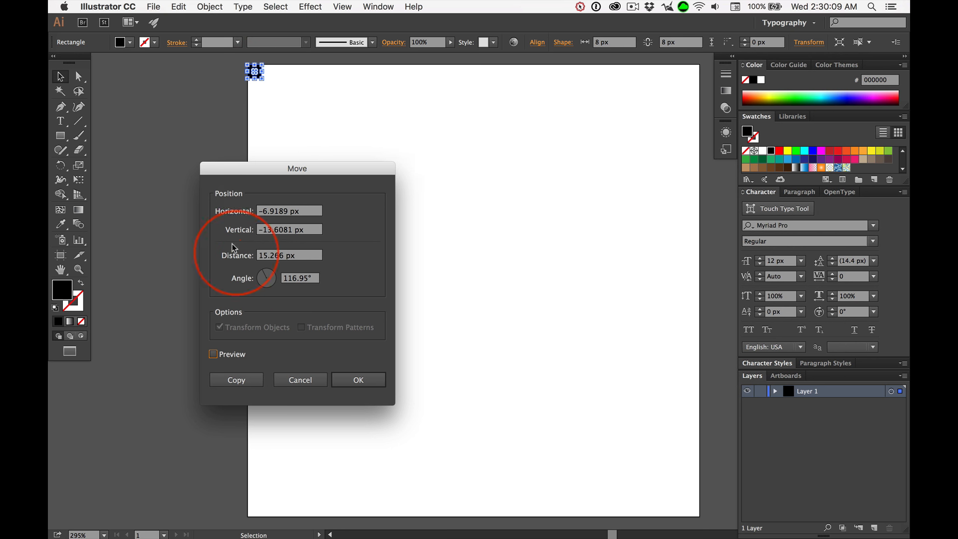
double_click(271, 210)
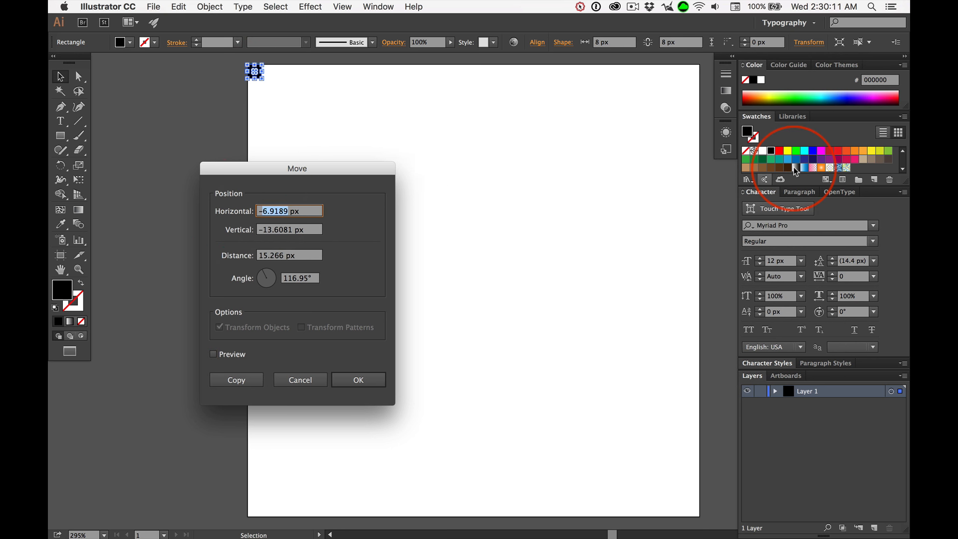
key(BackSpace)
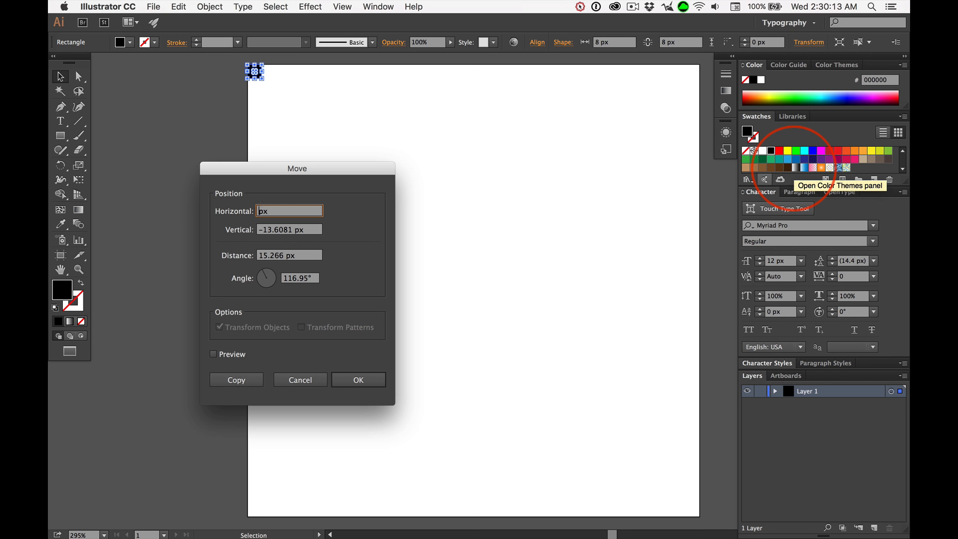
key(Tab)
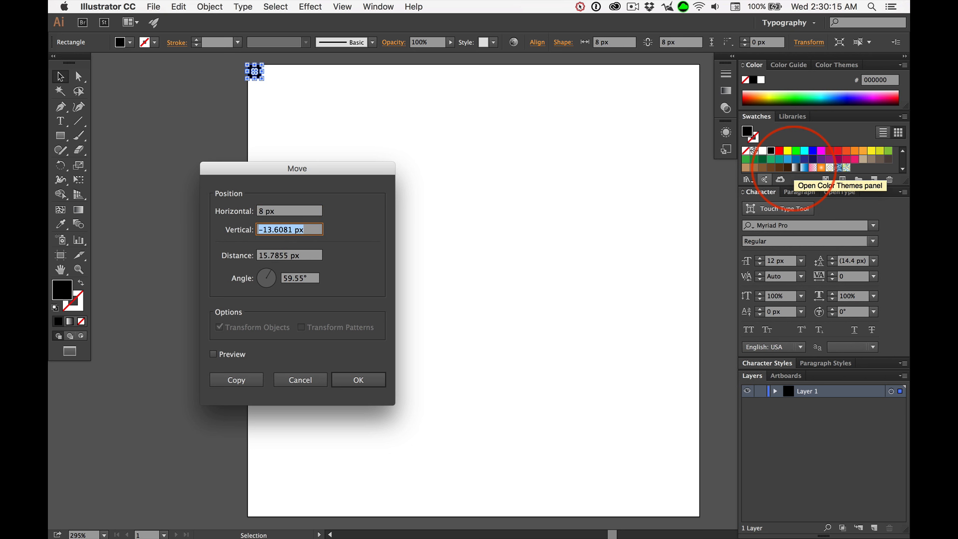
text(0)
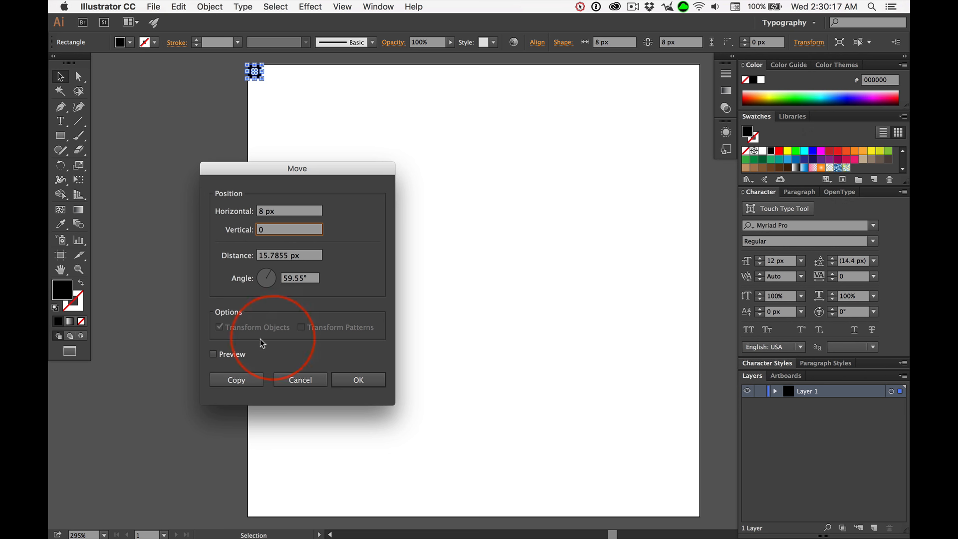
click(214, 354)
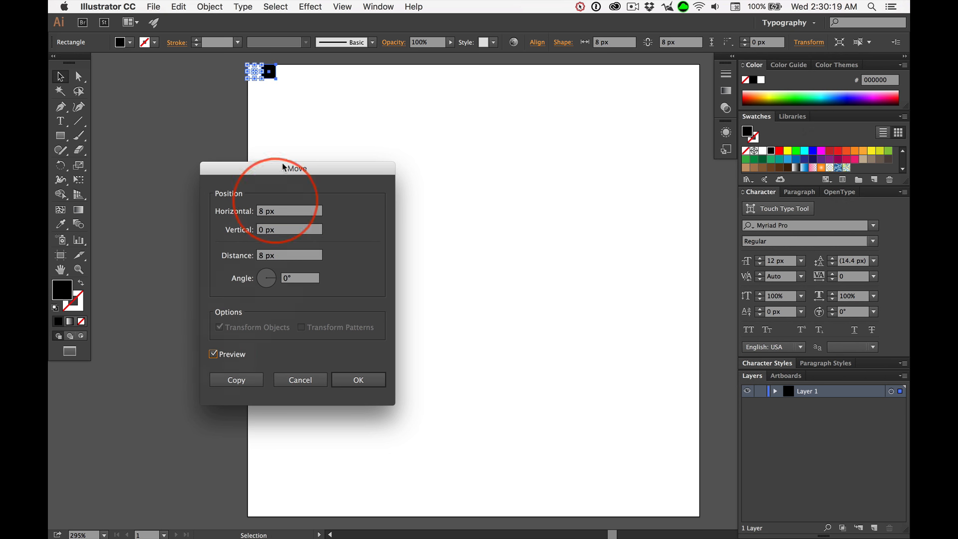
click(236, 380)
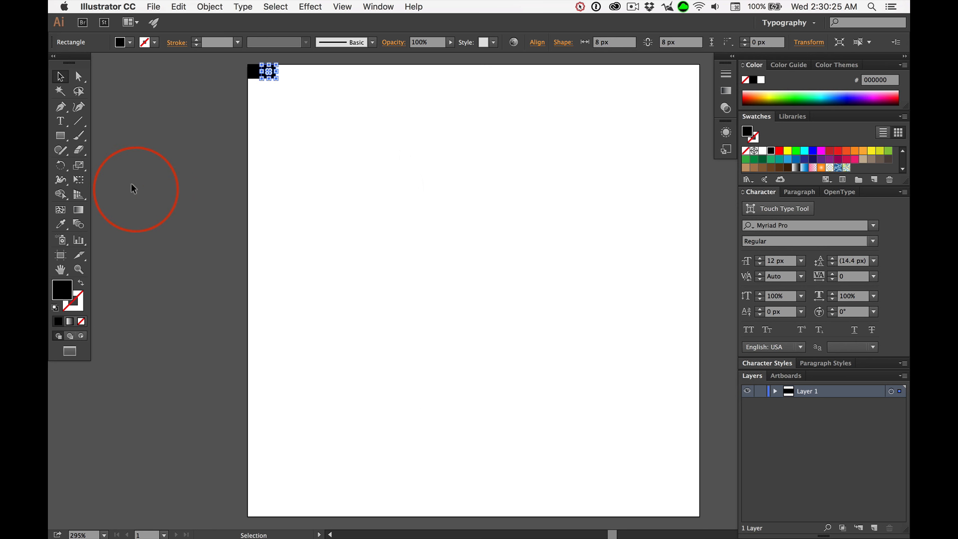
Repeat the 8 px copy until the row of black squares spans the artboard's full width, then clear the selection.
key(super+d)
key(super+d)
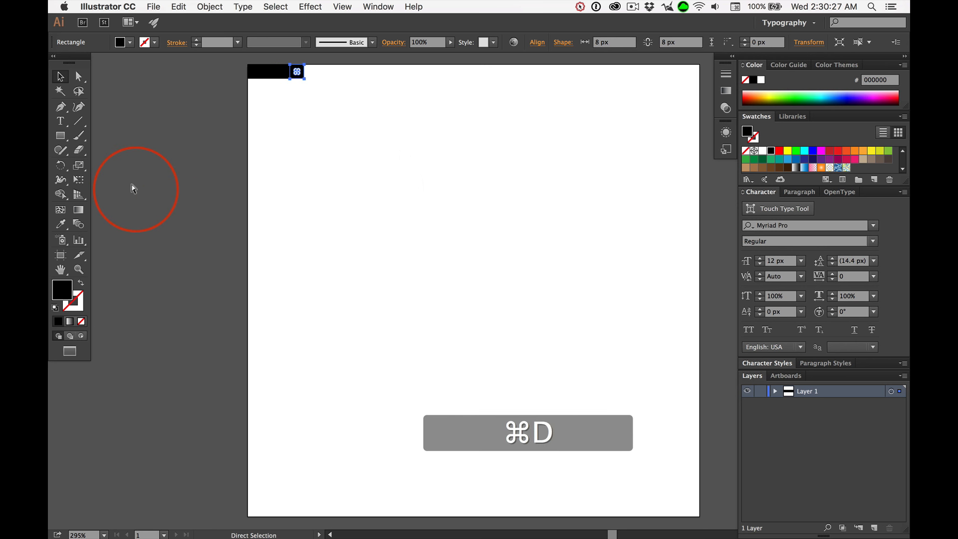
key(super+d)
key(super+d)
key(super+d)
key(super+d)
key(super+d)
key(super+d)
key(super+d)
key(super+d)
key(super+d)
key(super+d)
key(super+d)
key(super+d)
key(super+d)
key(super+d)
key(super+d)
key(super+d)
key(super+d)
key(super+d)
key(super+d)
key(super+d)
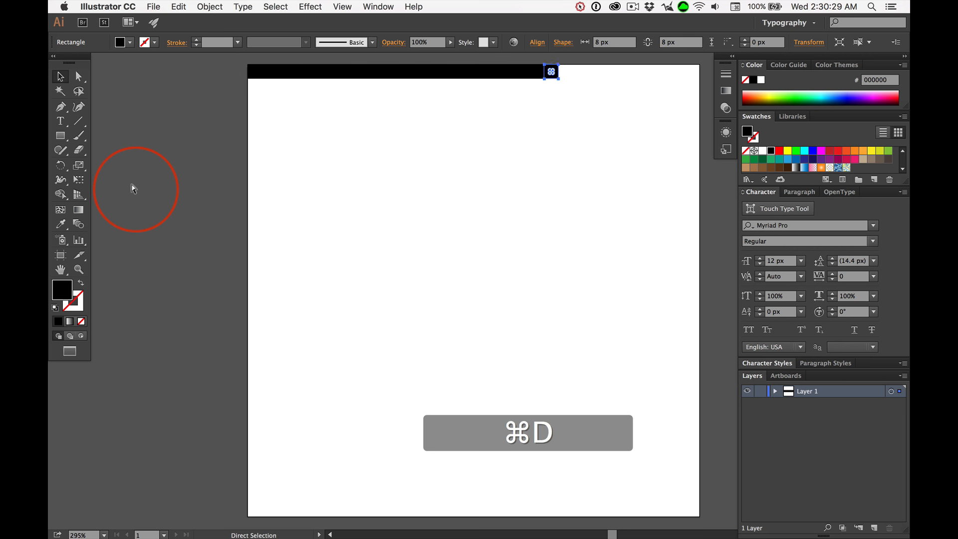
key(super+d)
key(super+d)
key(super+d)
key(super+d)
key(super+d)
key(super+d)
key(super+d)
key(super+d)
key(super+d)
key(super+d)
key(super+d)
key(super+d)
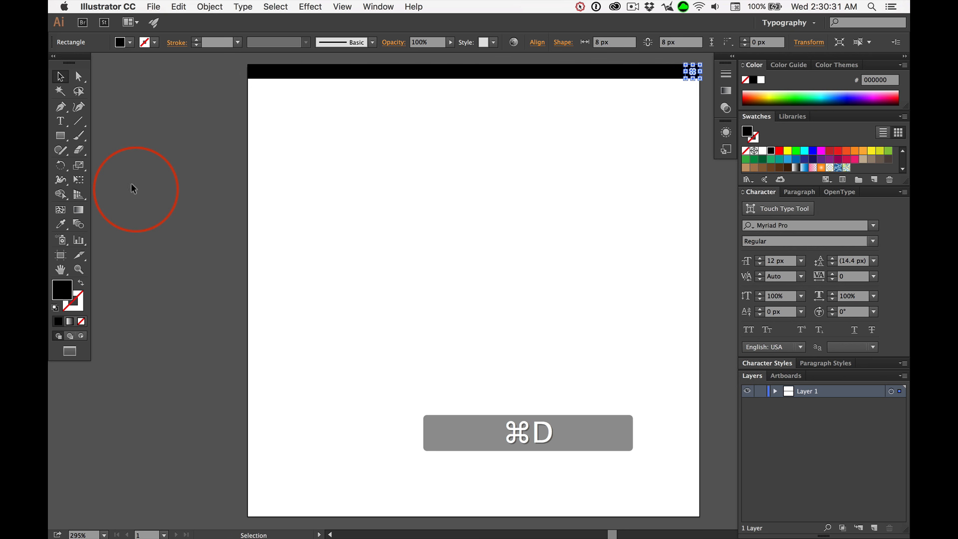
click(427, 192)
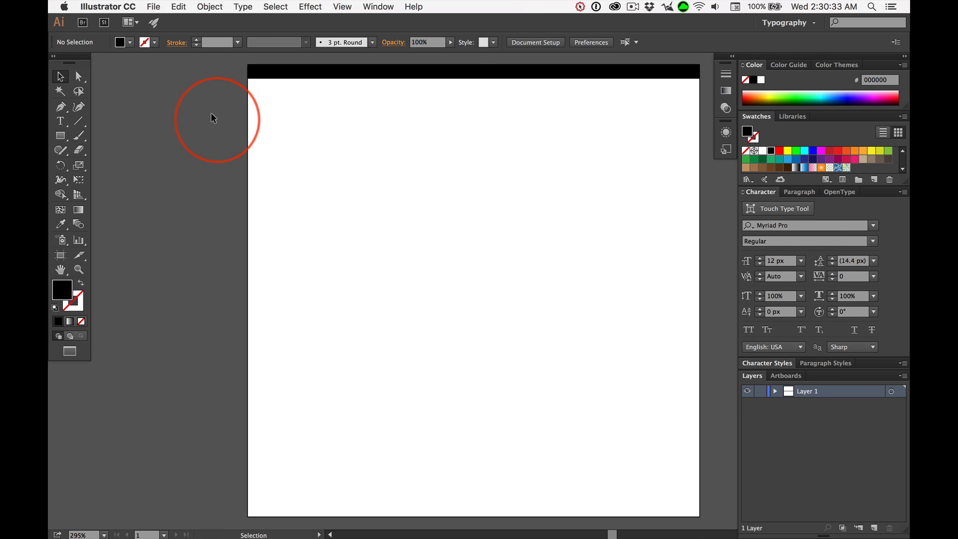
Copy the whole row of squares with an offset of 0 px horizontally and 8 px vertically.
drag(211, 114, 701, 95)
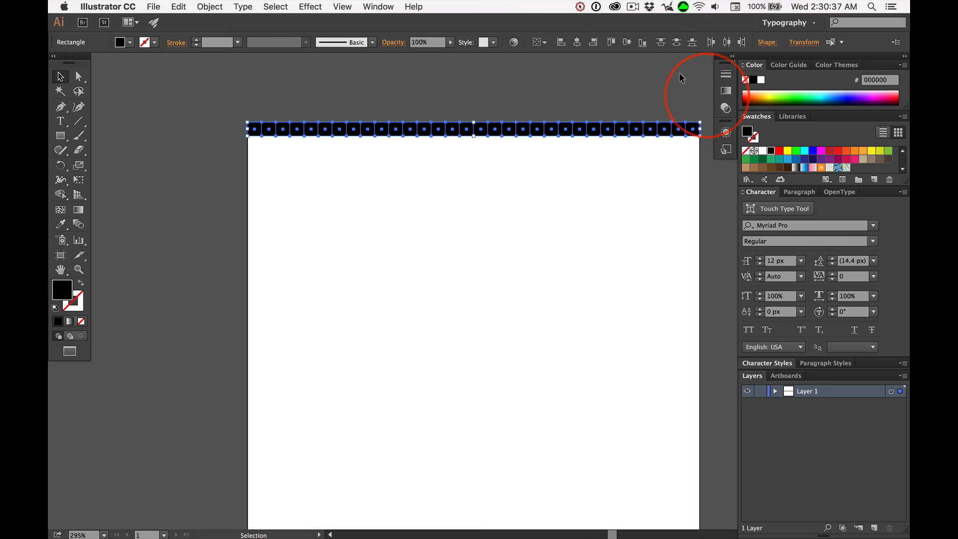
double_click(61, 77)
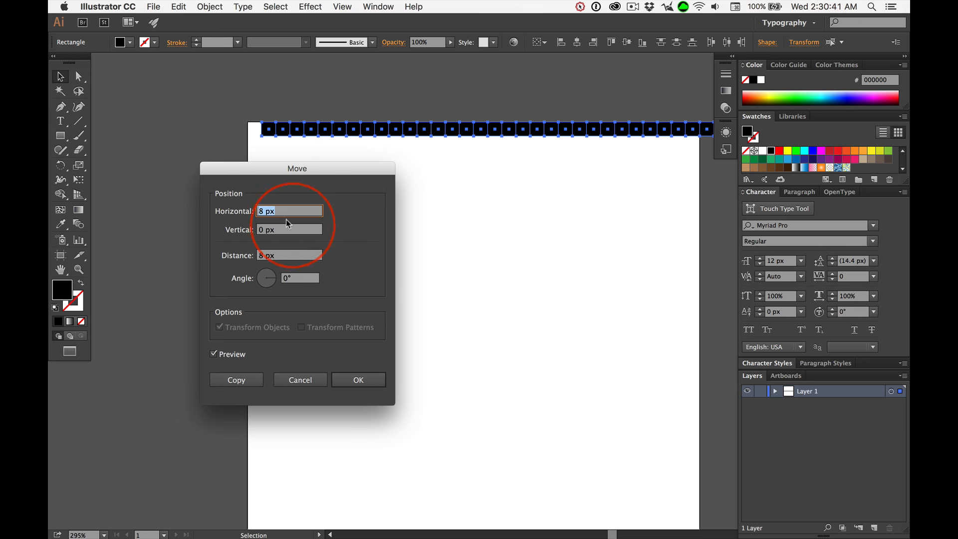
text(0)
key(Tab)
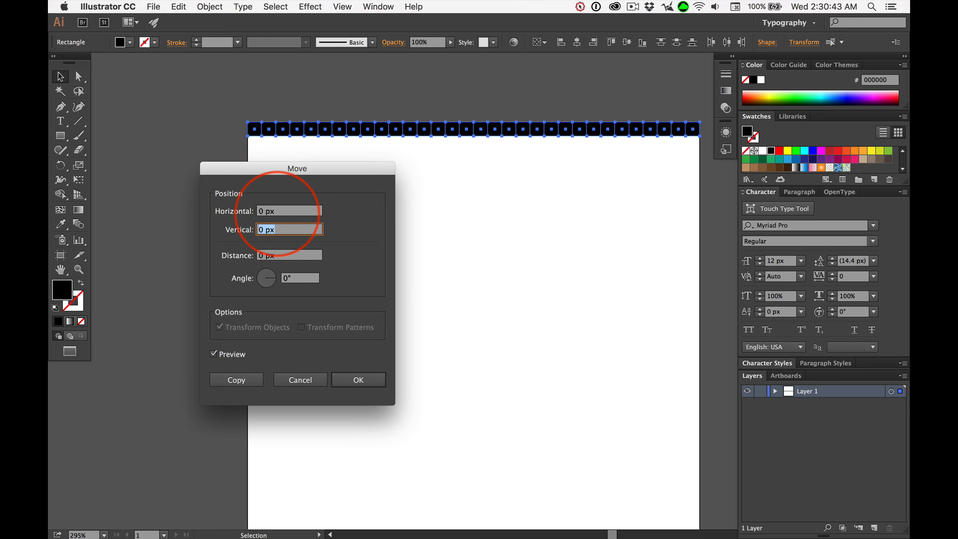
text(8)
click(213, 354)
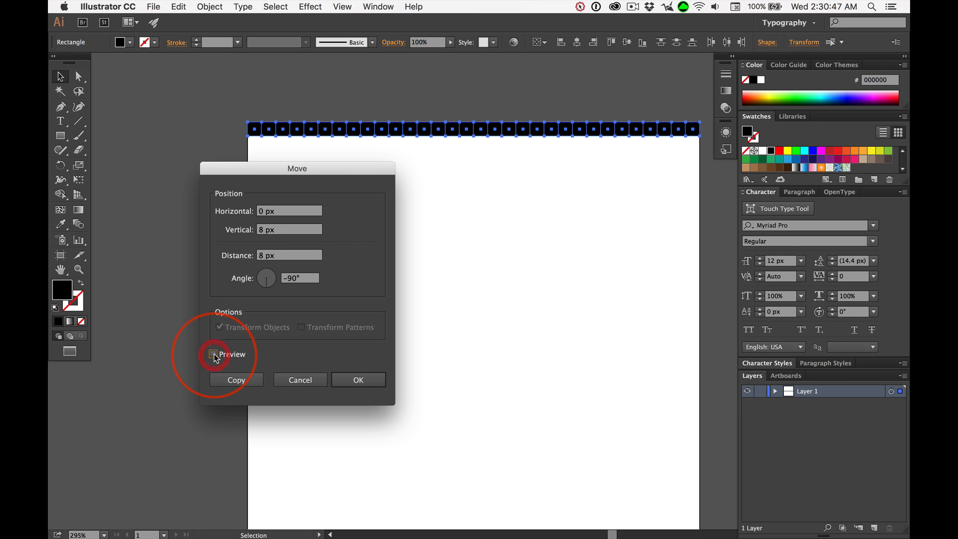
click(213, 354)
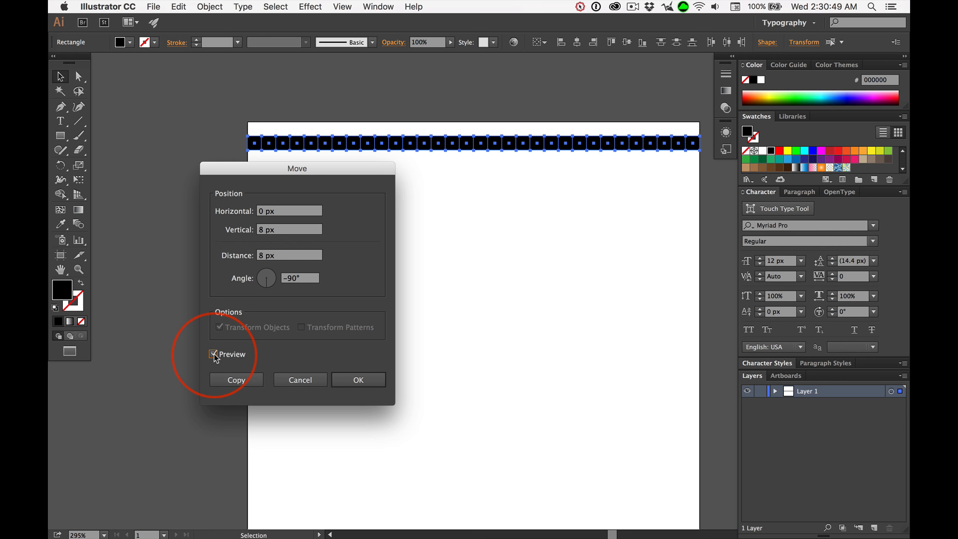
click(236, 380)
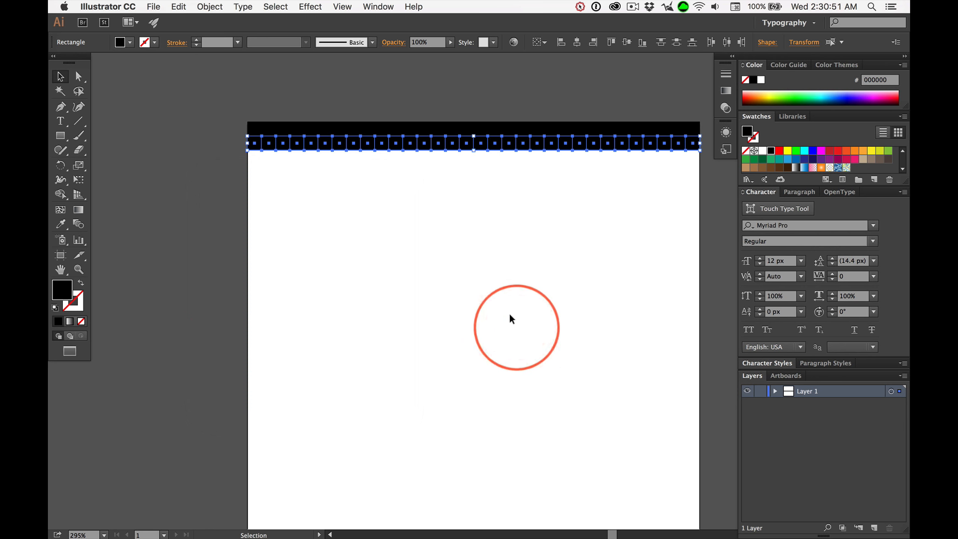
Repeat the row copy until black squares fill the artboard down to its lower edge, and clear the selection.
key(super+0)
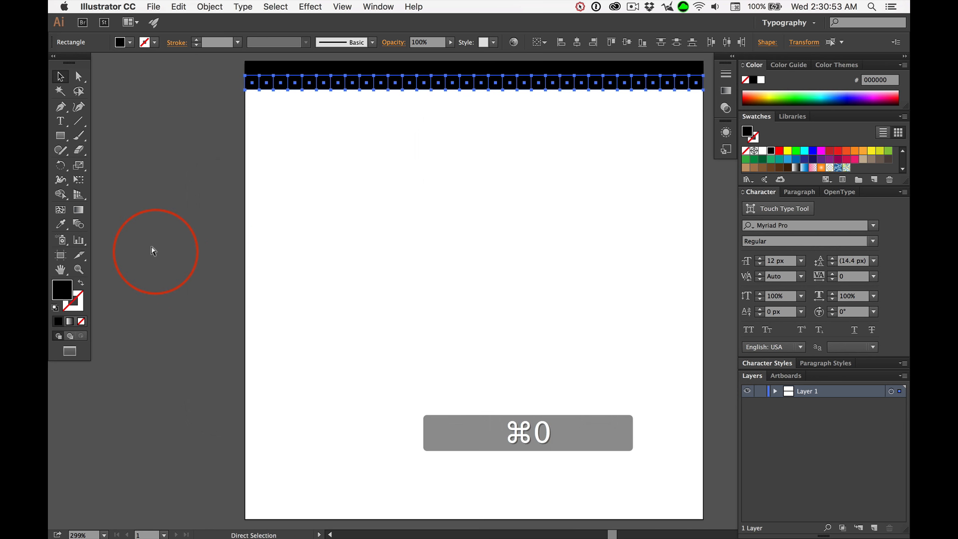
key(space)
drag(484, 280, 436, 281)
key(super+d)
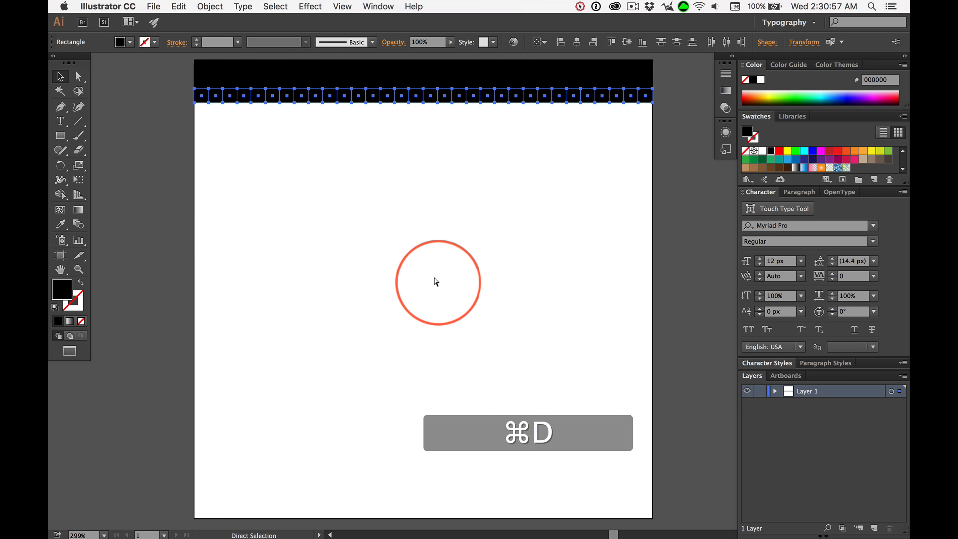
key(super+d)
key(super+d)
key(super+d)
key(super+d)
key(super+d)
key(super+d)
key(super+d)
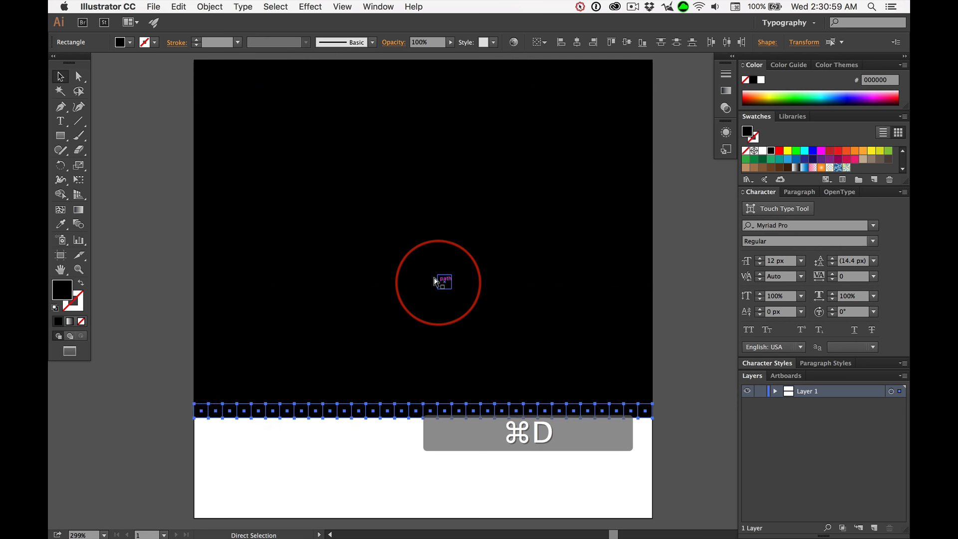
key(super+d)
key(super+d)
key(super+d)
key(super+d)
key(super+d)
key(super+d)
key(super+d)
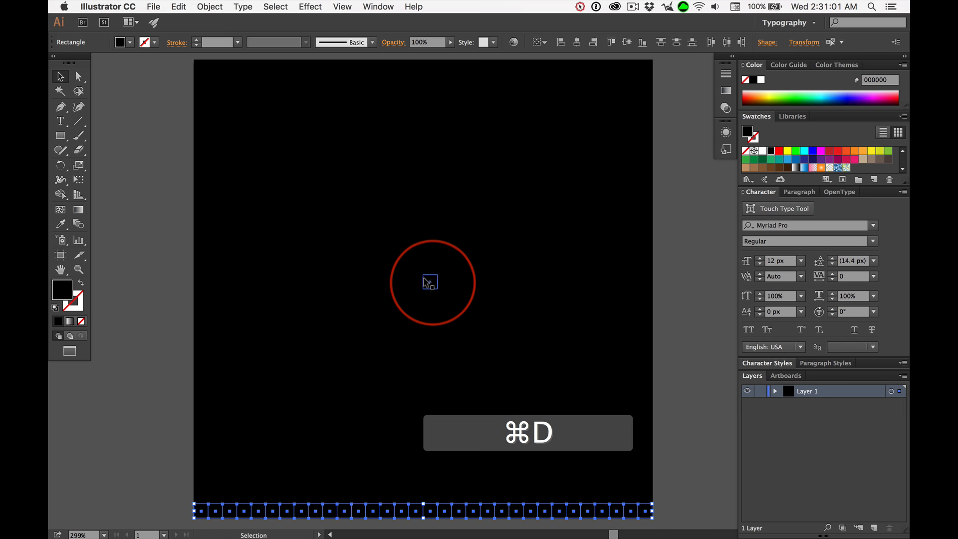
click(432, 267)
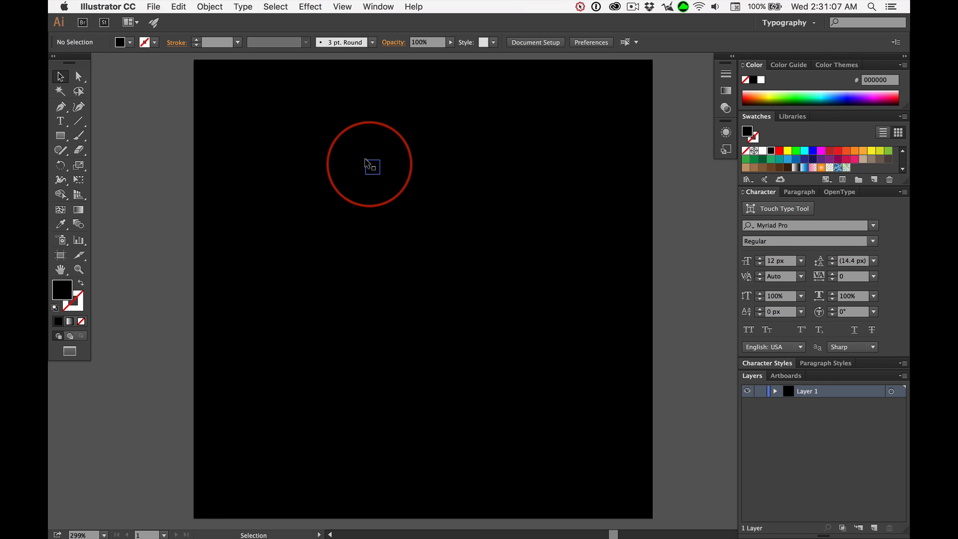
Recolor one square in the grid's upper middle area bright red (f40606), with the color picker not limited to web colors.
click(366, 162)
click(431, 196)
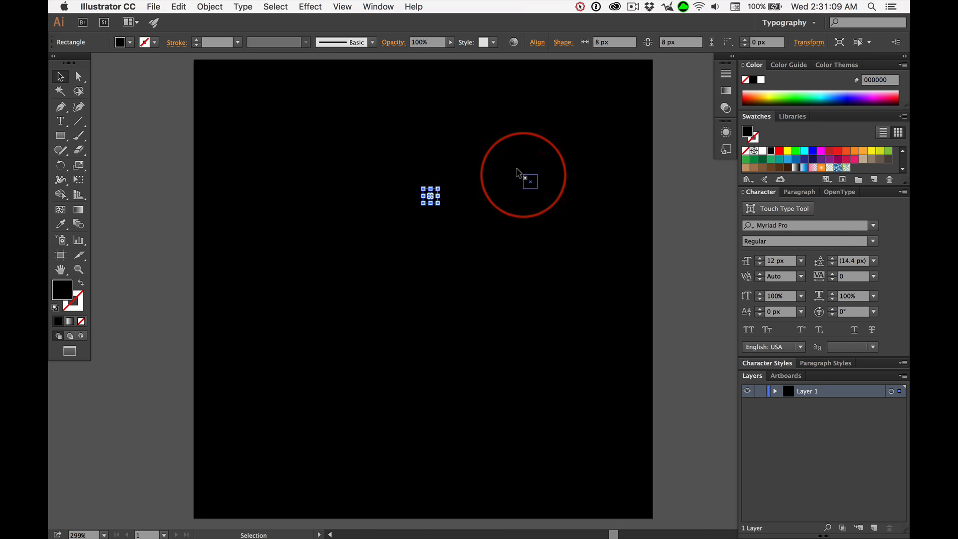
click(387, 223)
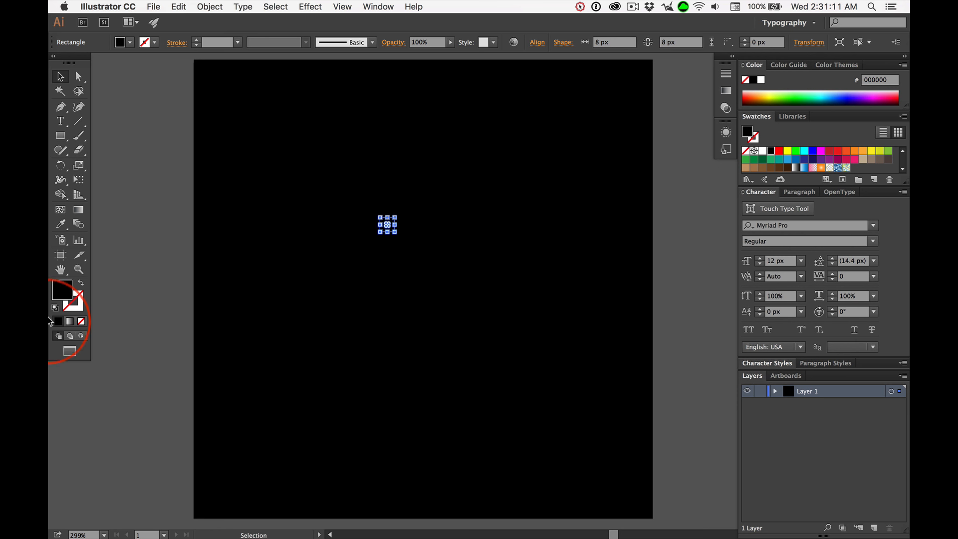
double_click(64, 293)
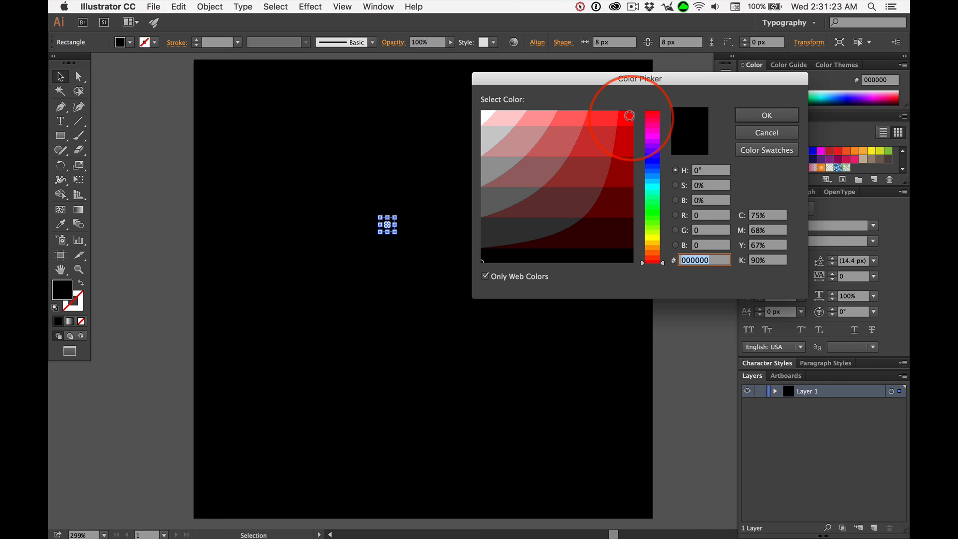
click(484, 275)
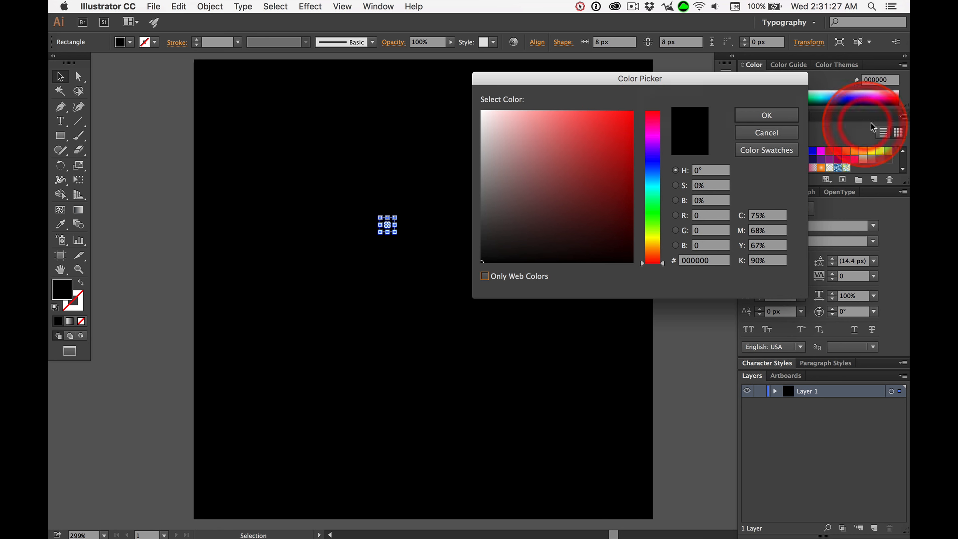
click(630, 116)
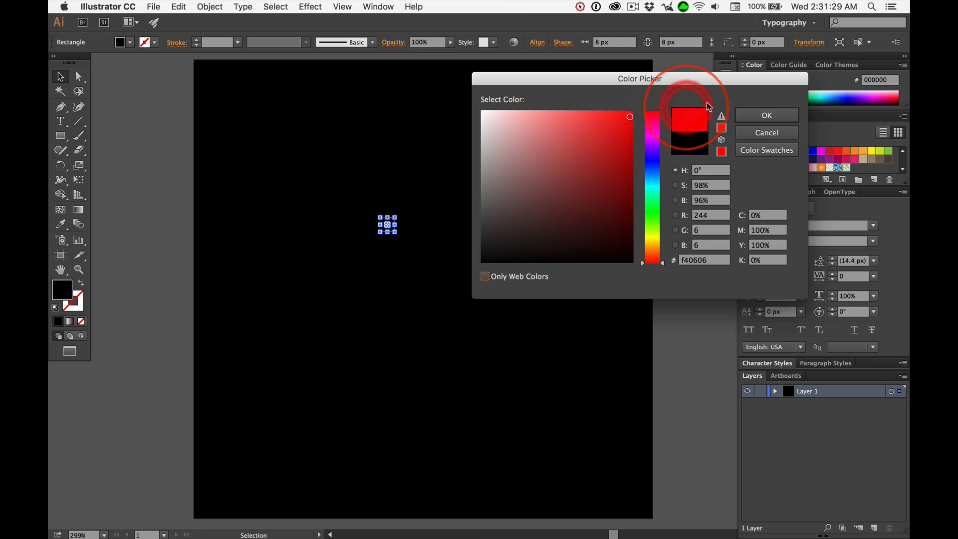
click(767, 115)
key(super+shift+a)
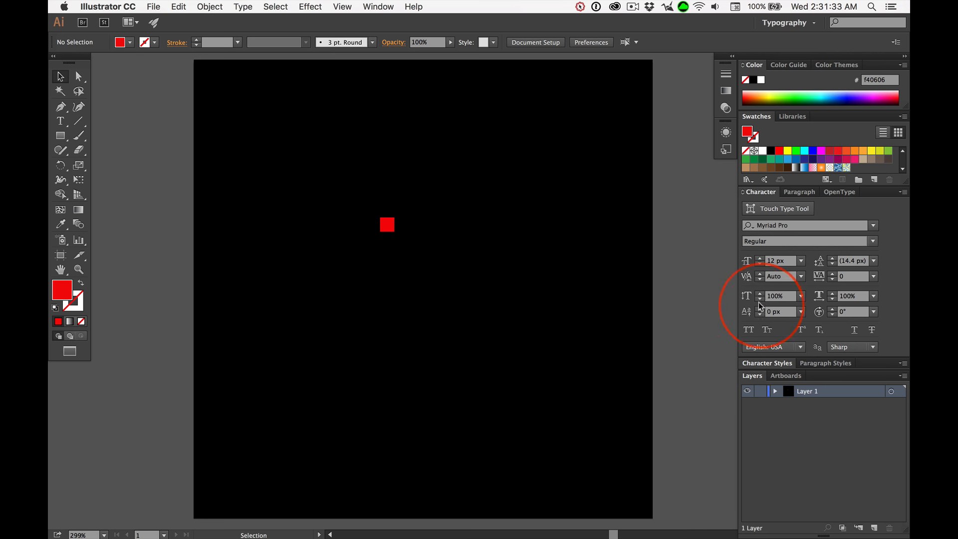
Switch from Illustrator to Safari.
drag(679, 256, 491, 157)
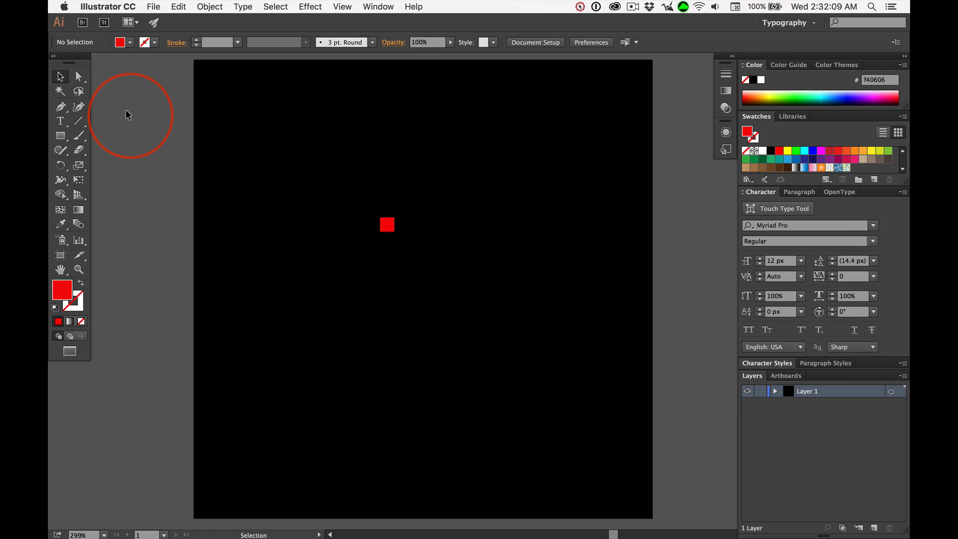
key(super+Tab)
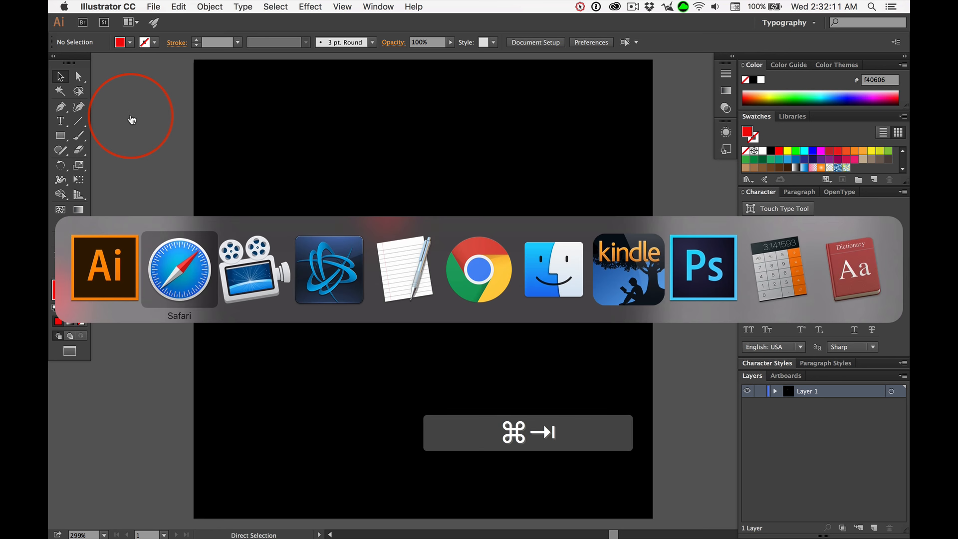